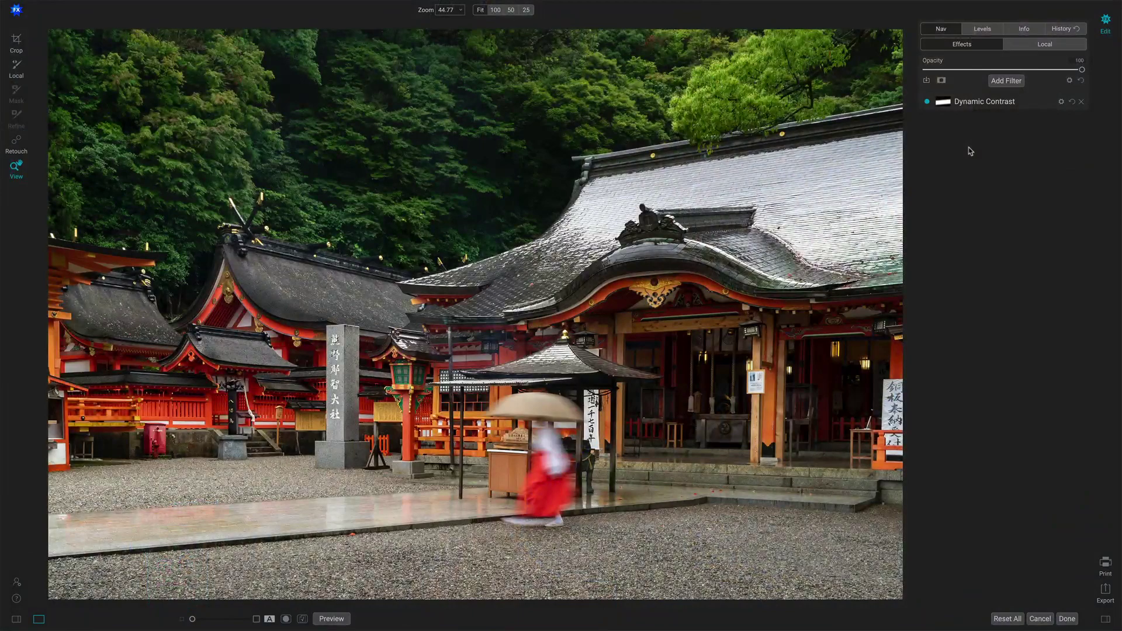
Add a Weather filter to the shrine photo's Effects stack from the Filters browser
click(1006, 81)
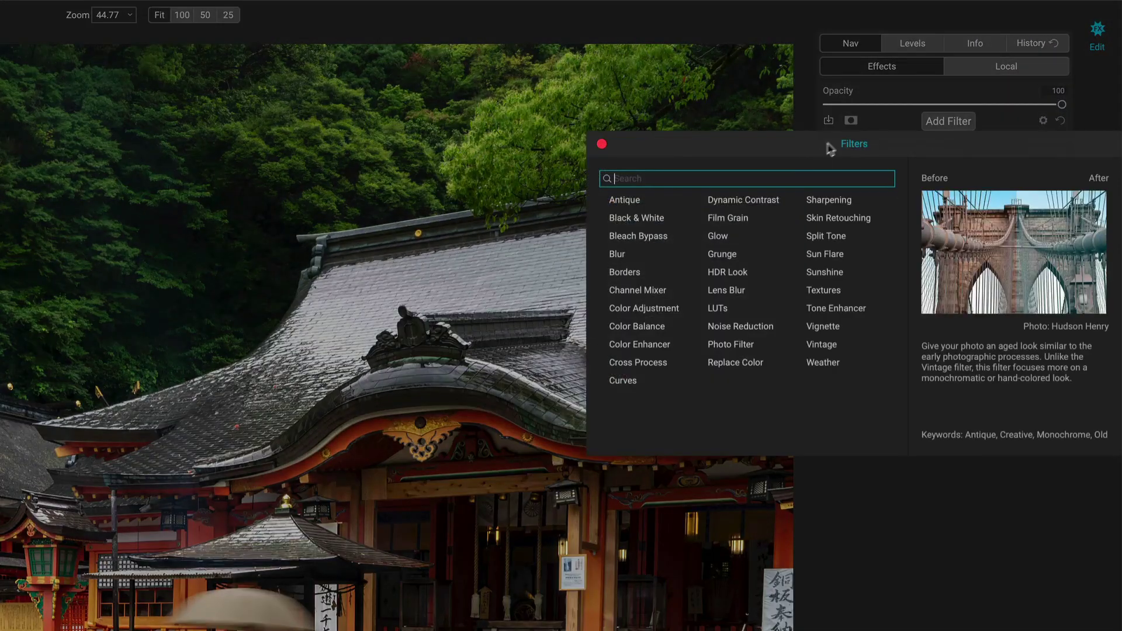
click(823, 363)
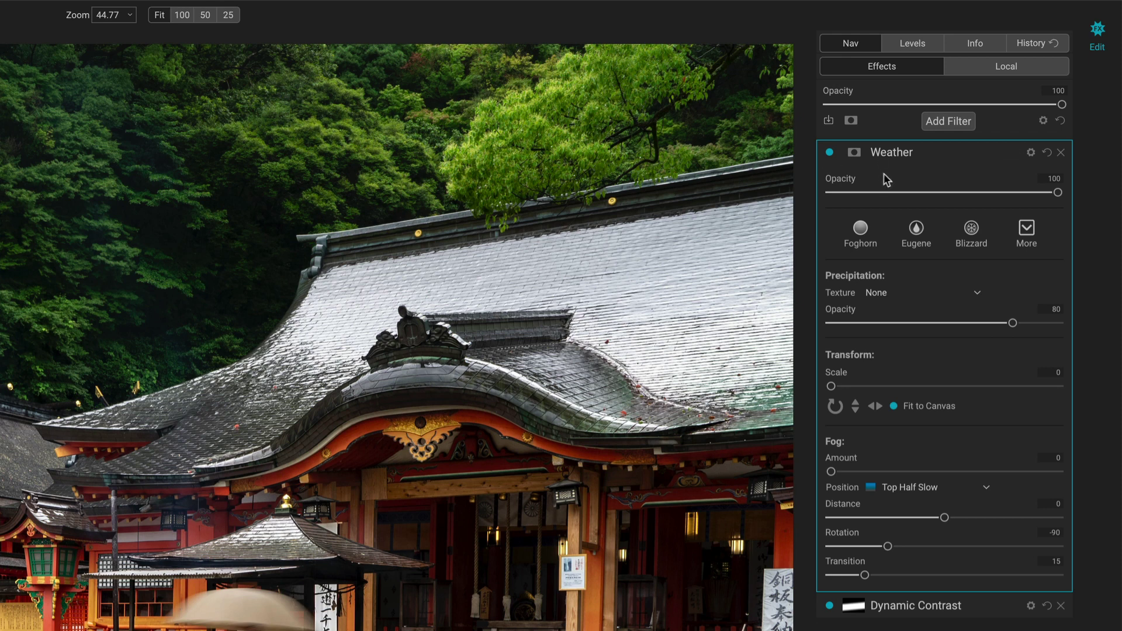
Glance at the saved Weather styles, then scroll through the precipitation textures to preview them
click(1028, 232)
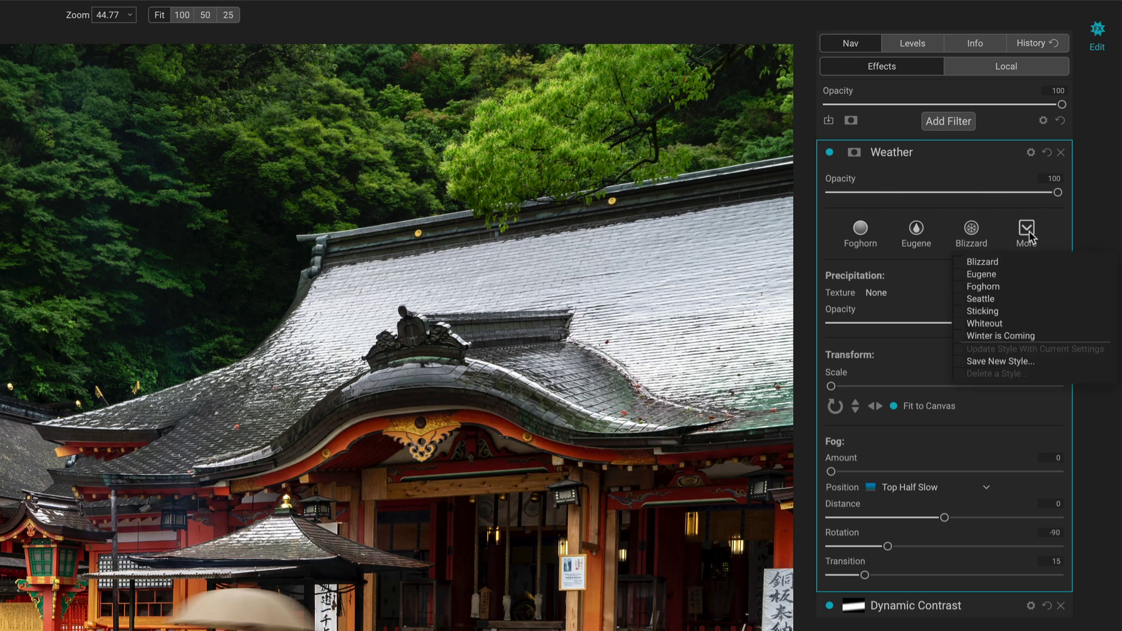
click(1028, 233)
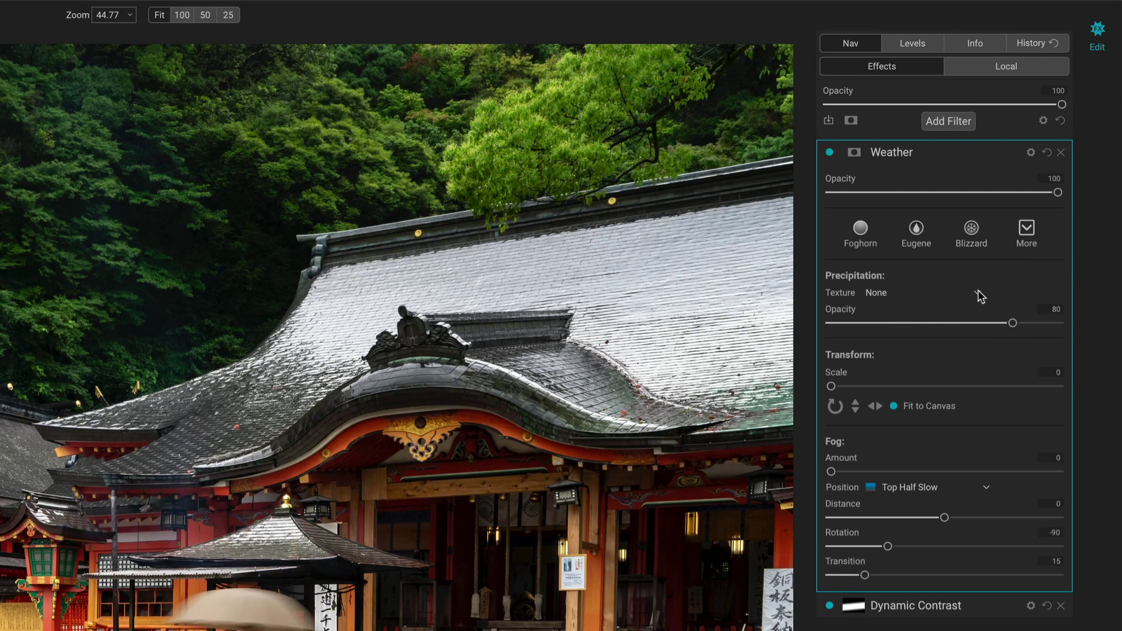
click(979, 293)
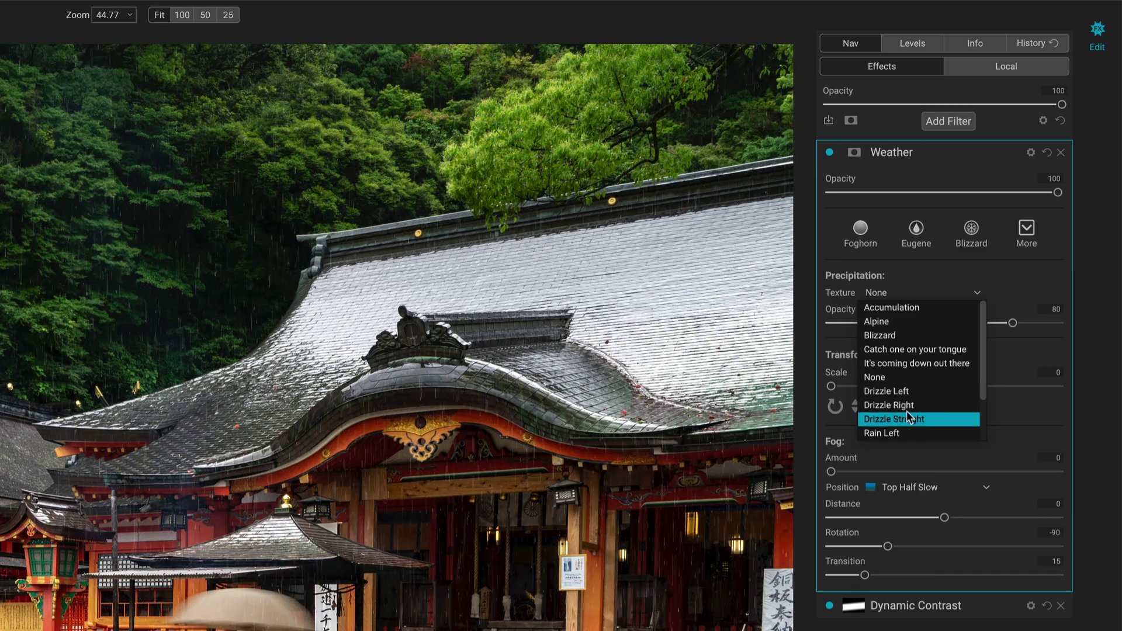
scroll(909, 429, down, 2)
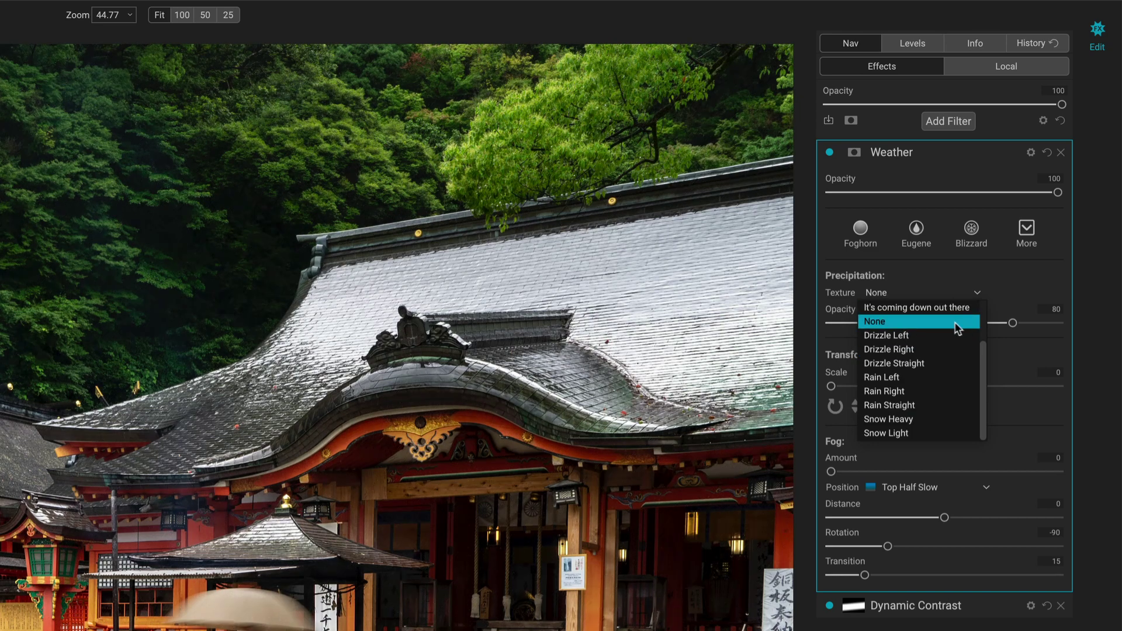
scroll(908, 322, up, 2)
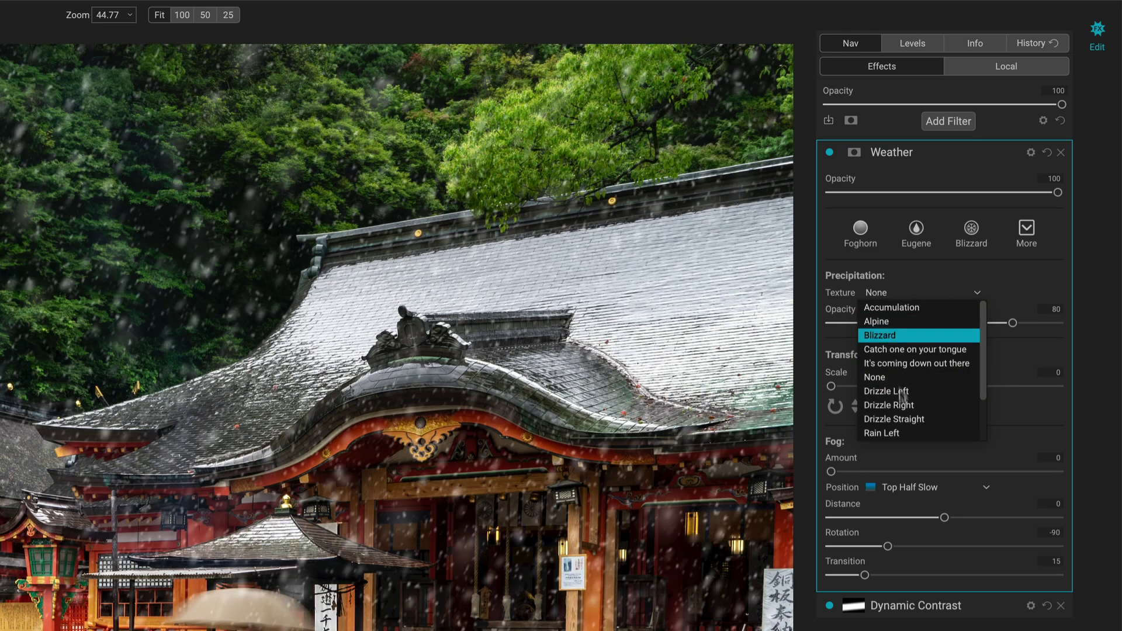
Use the Blizzard texture at opacity 82 and scale 3, rotated twice and flipped horizontally
click(883, 336)
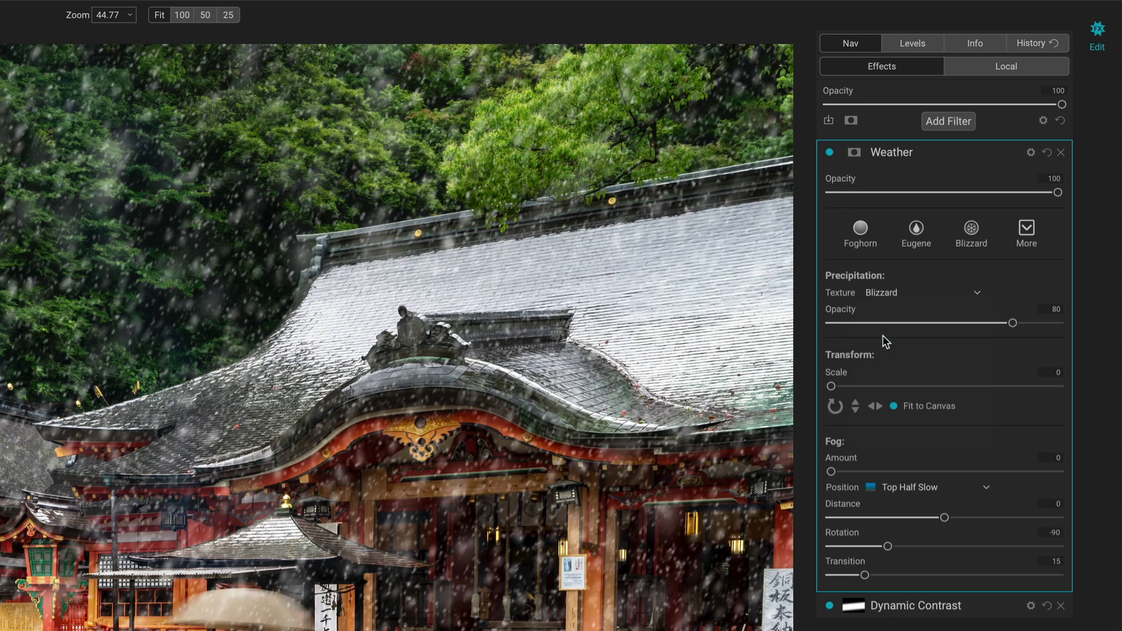
mouse_move(1014, 323)
mouse_down()
mouse_move(897, 336)
mouse_move(1012, 333)
mouse_up()
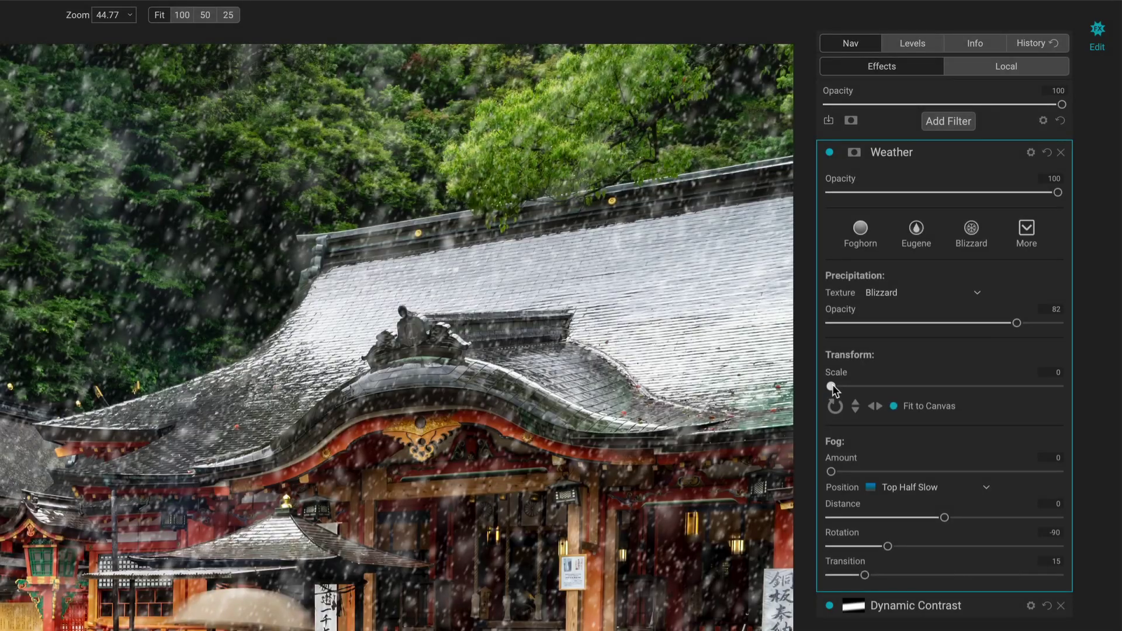
mouse_move(829, 388)
mouse_down()
mouse_move(999, 386)
mouse_move(838, 386)
mouse_up()
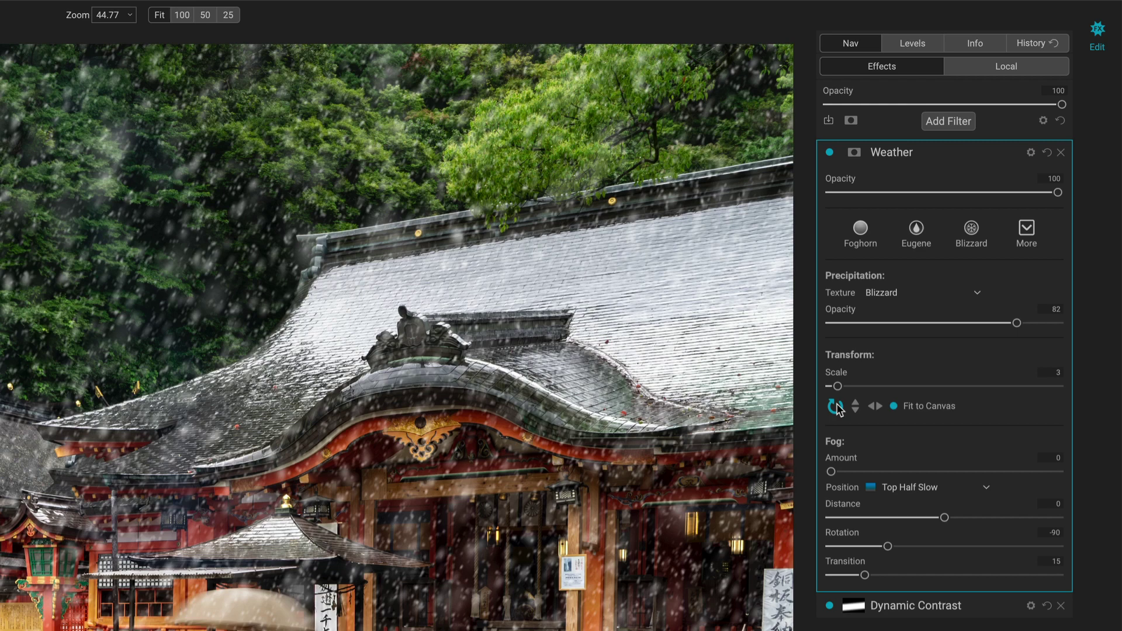
click(836, 407)
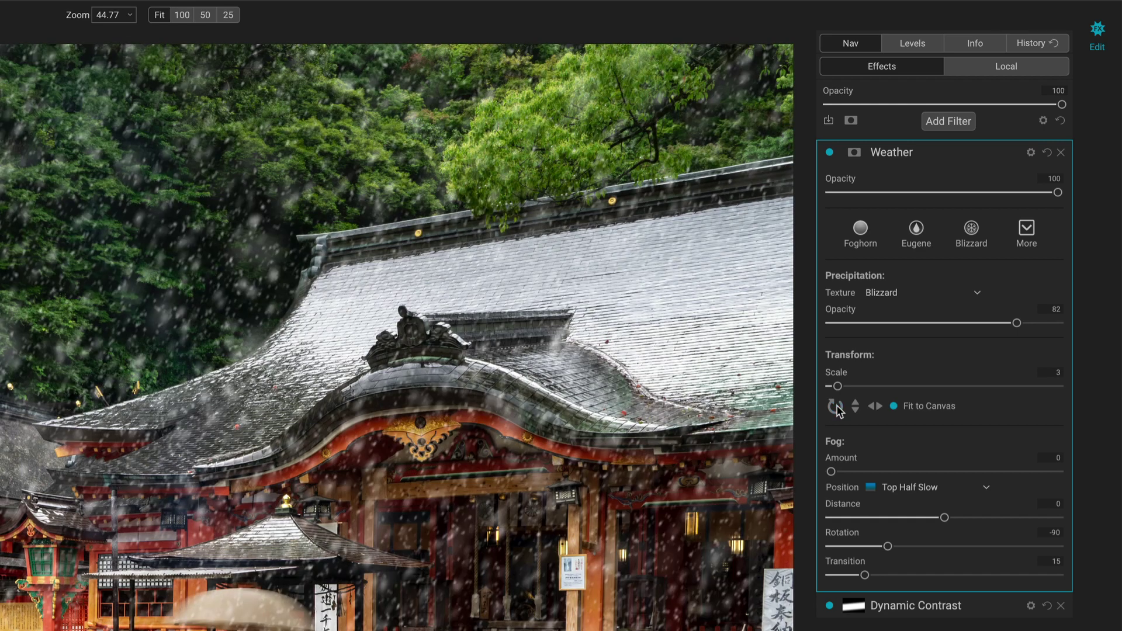
click(836, 408)
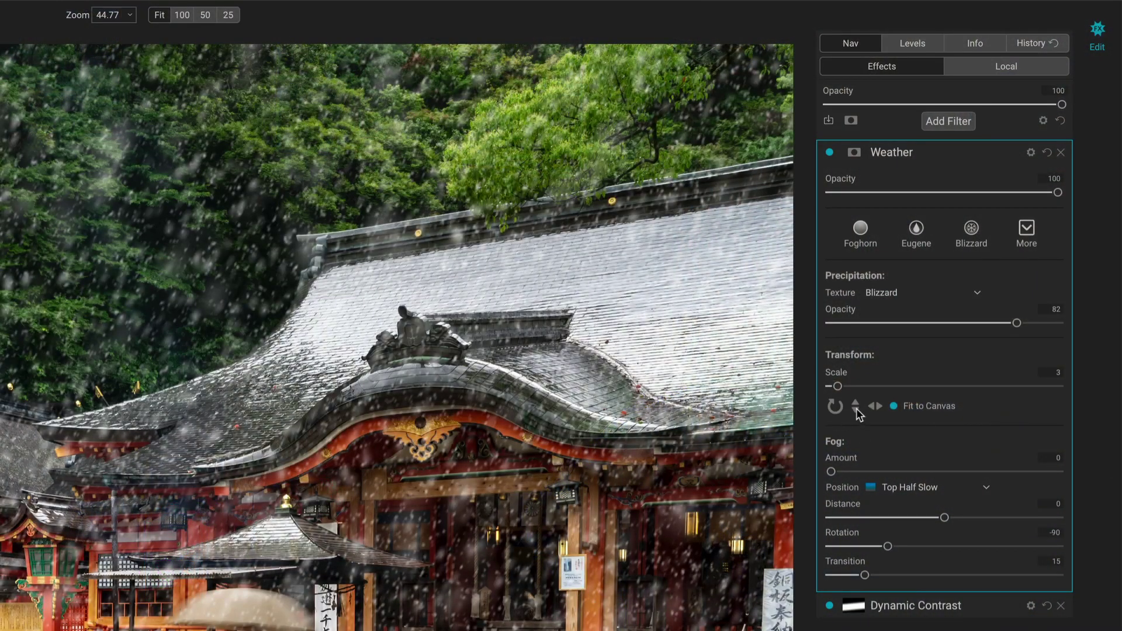
click(878, 408)
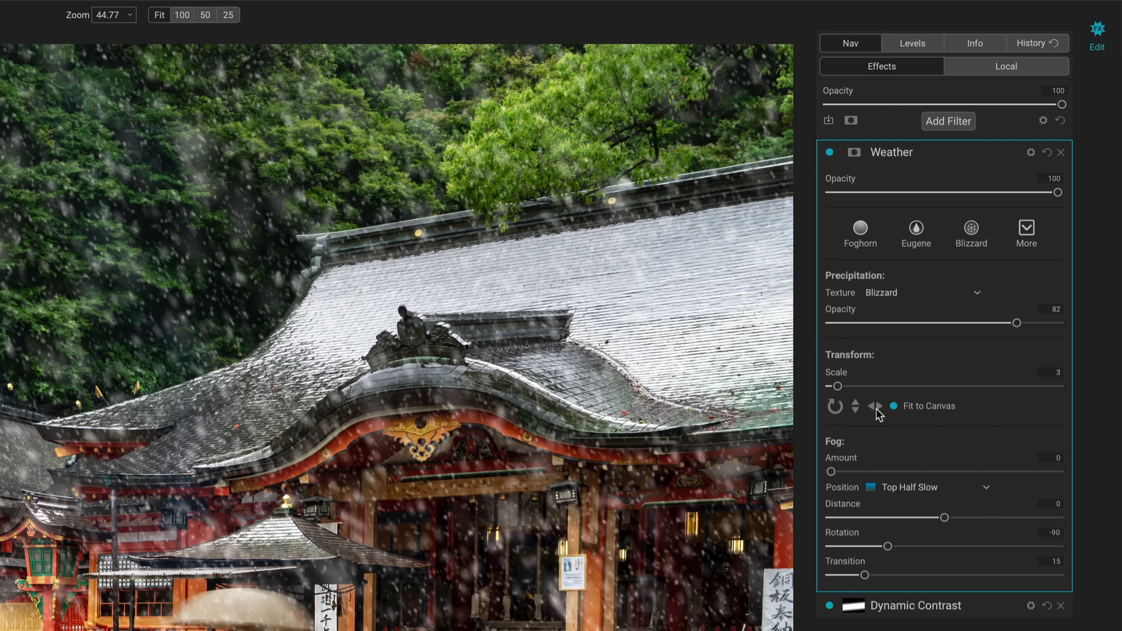
Flip the Blizzard texture several more times and reset its scale to 0 with Fit to Canvas on
click(877, 408)
click(878, 408)
click(877, 408)
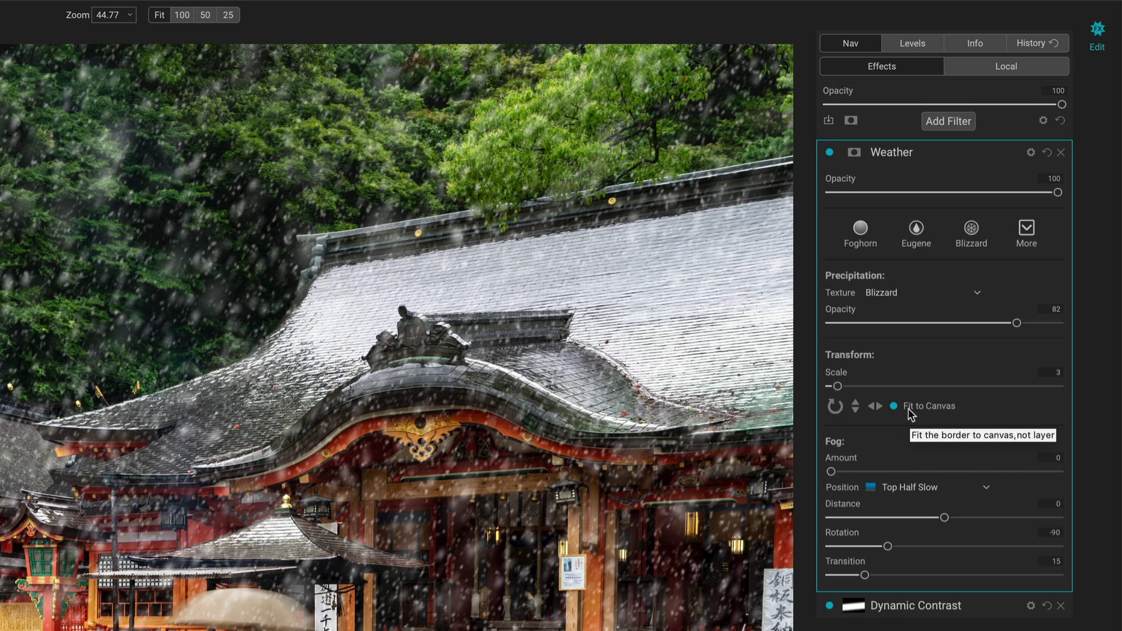
click(897, 407)
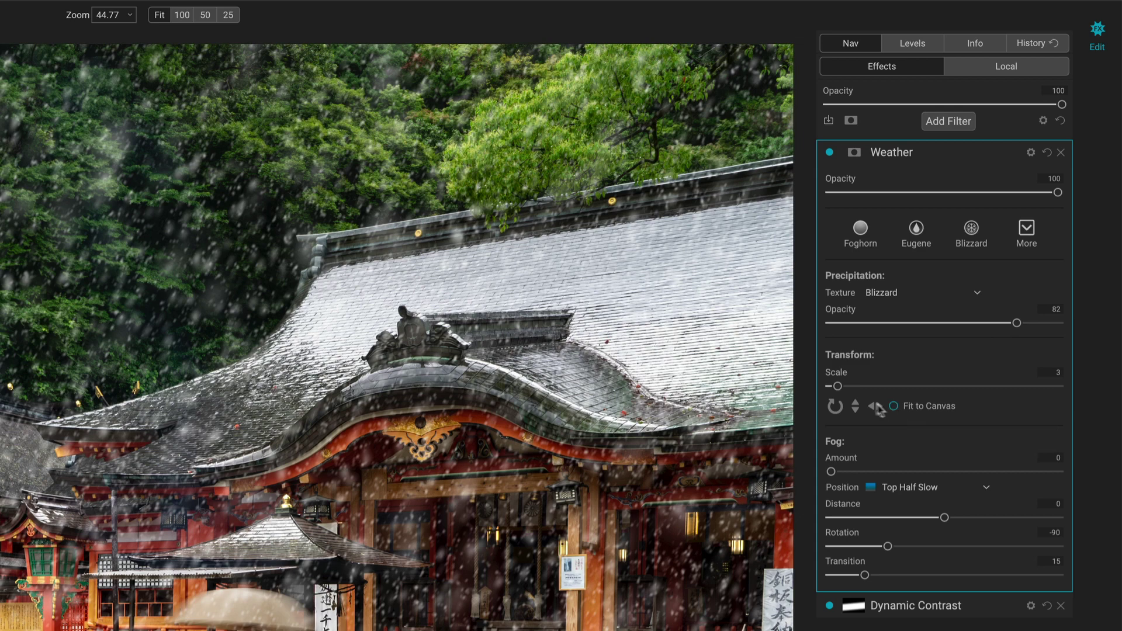
drag(837, 386, 830, 386)
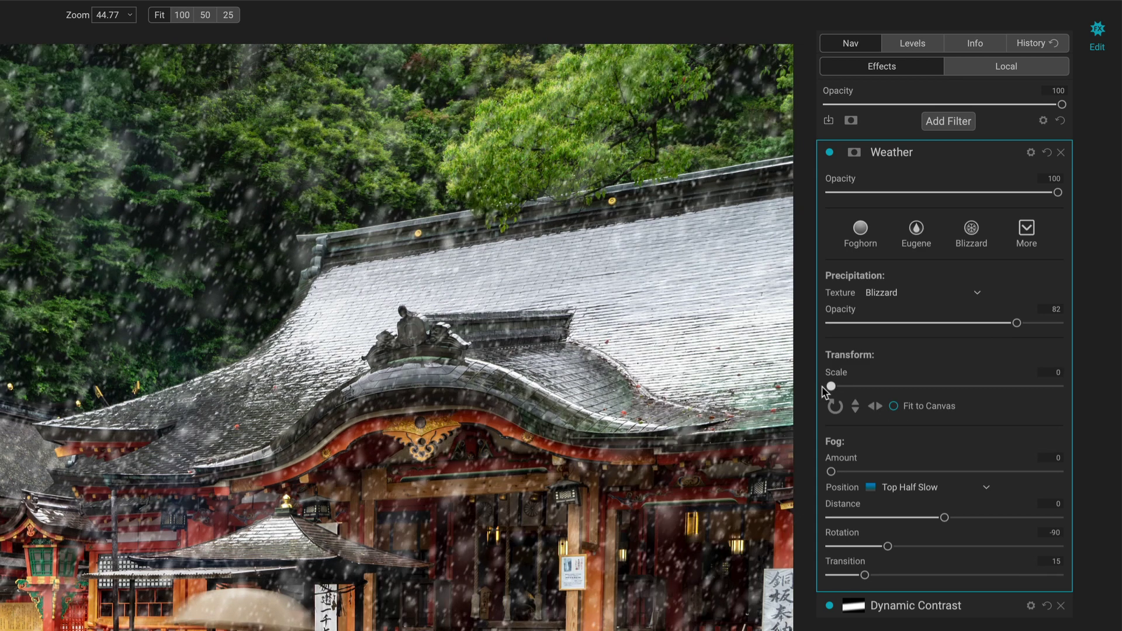
click(893, 406)
click(894, 406)
Add fog at amount 80 and set its position to Top Half Fast
drag(834, 474, 1067, 487)
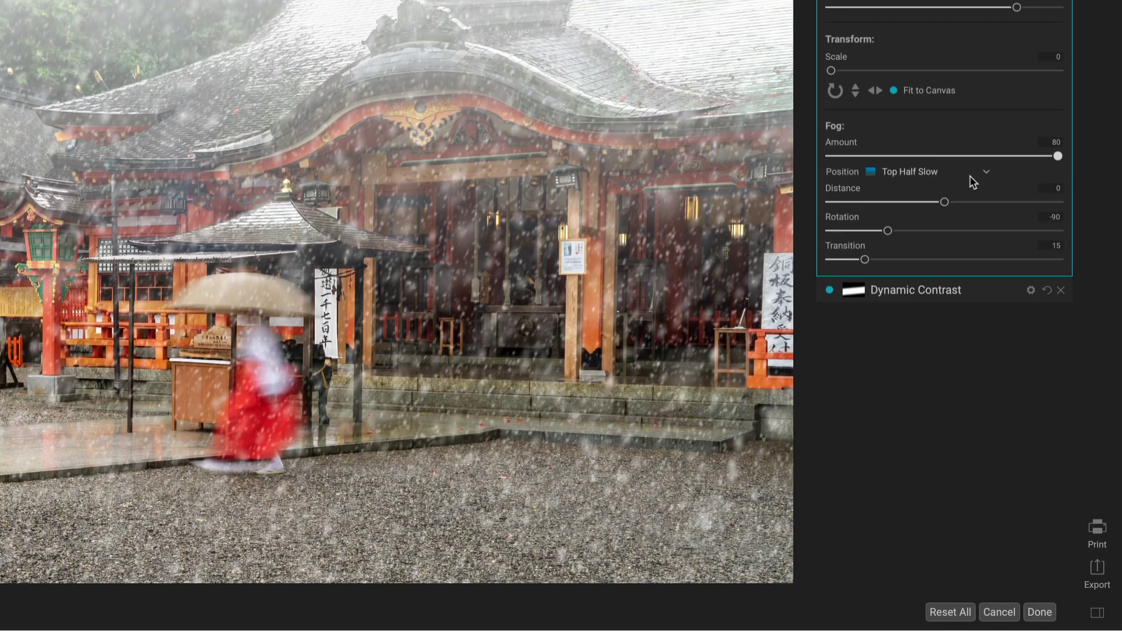
click(988, 175)
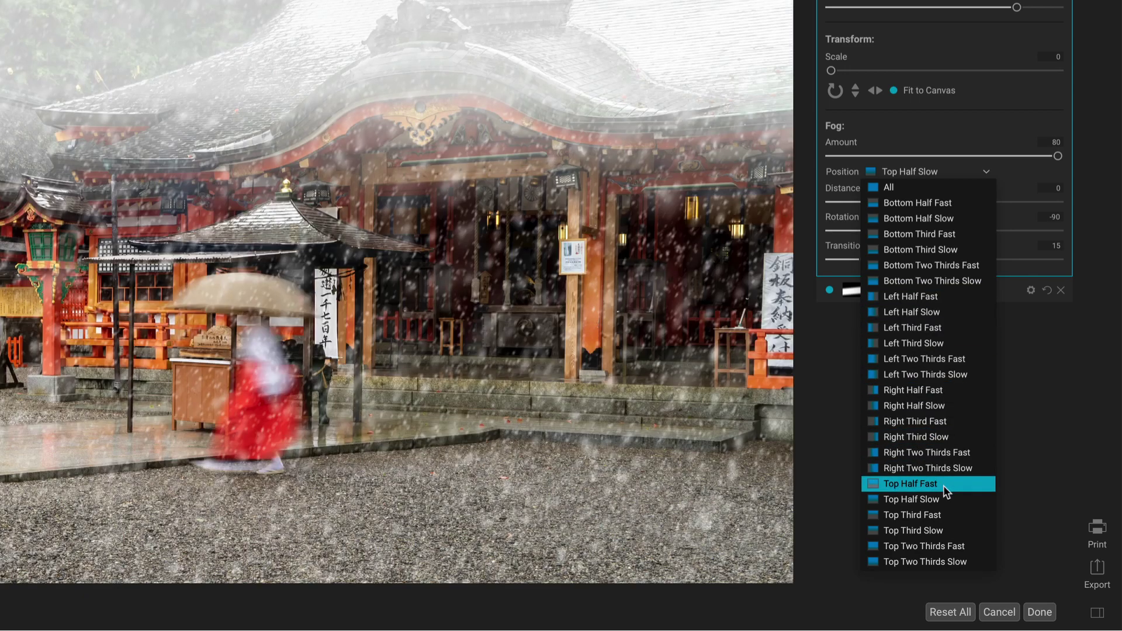
click(943, 485)
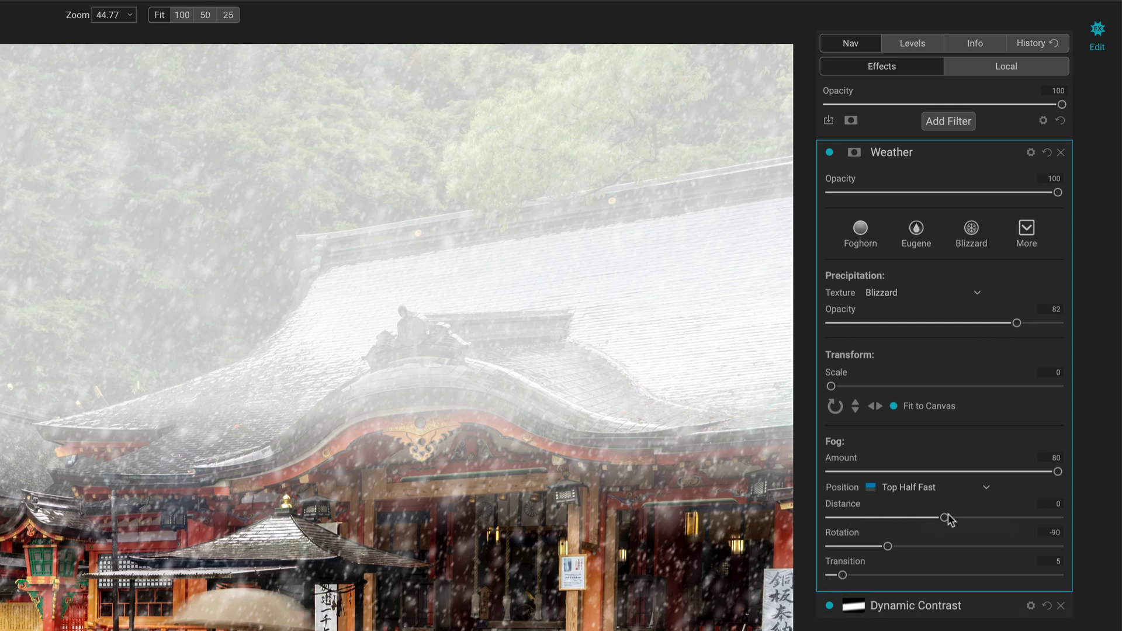
Shift, tilt and soften the fog band so its position becomes Custom over the photo's top
drag(945, 519, 914, 519)
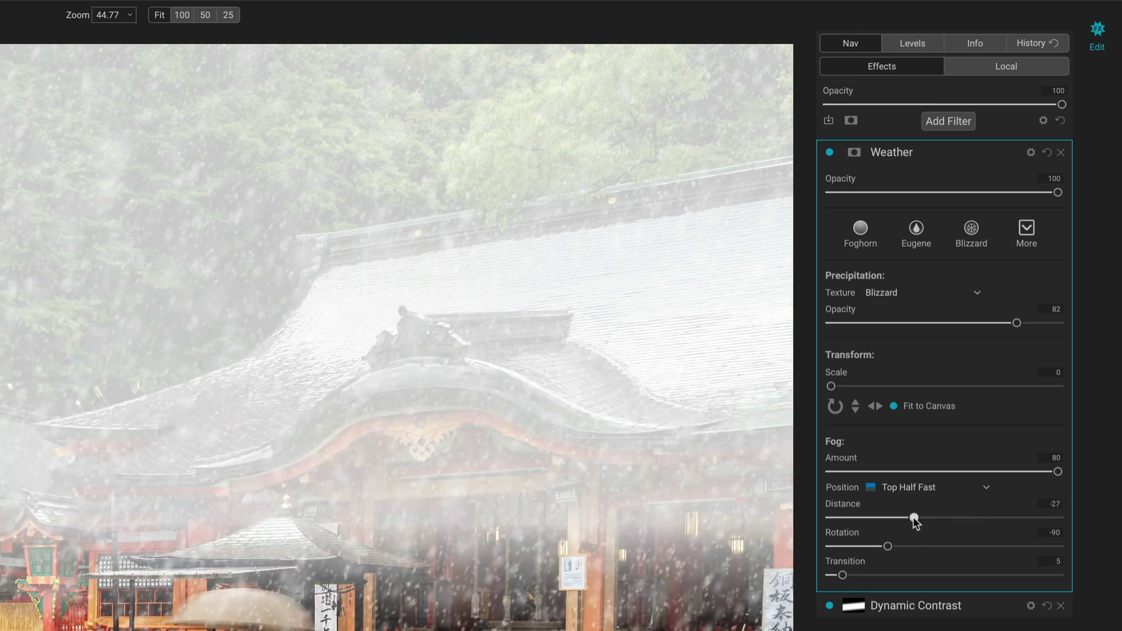
click(899, 494)
click(901, 490)
drag(915, 522, 942, 519)
drag(888, 547, 889, 547)
drag(843, 575, 808, 587)
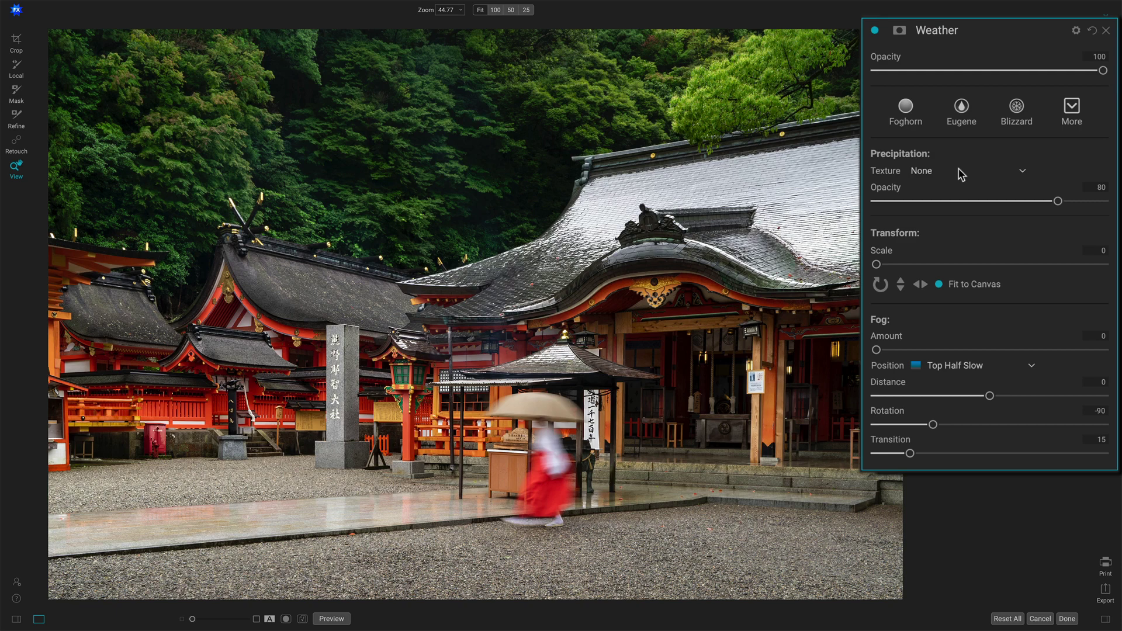
Apply the Eugene preset: Drizzle Right rain at opacity 80, scale 30, fog amount 40
click(1073, 111)
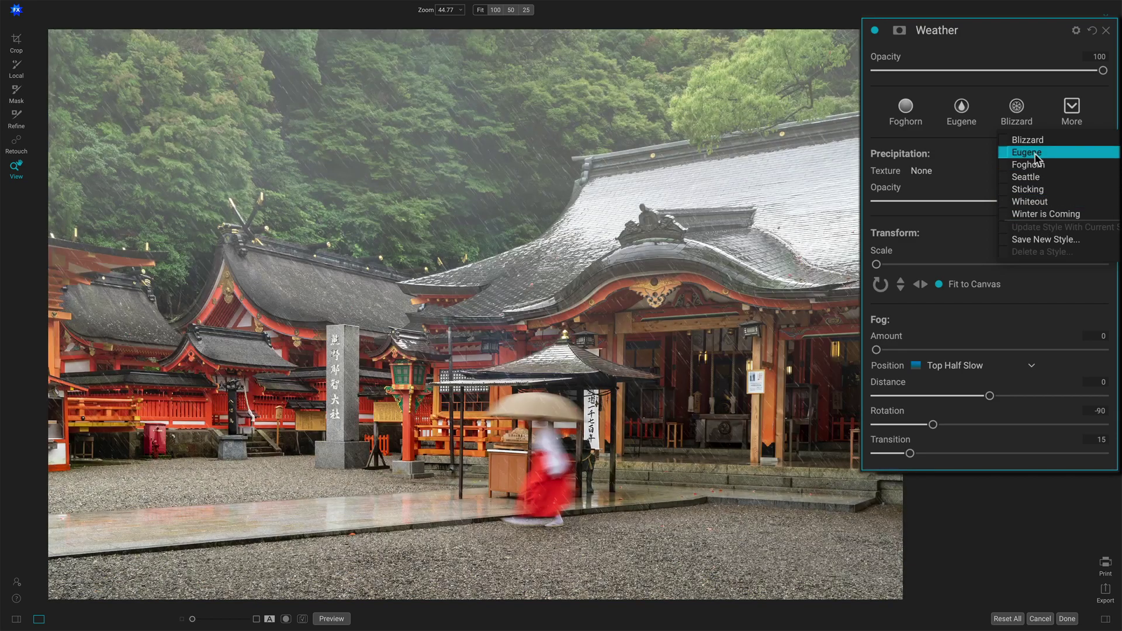
click(1038, 155)
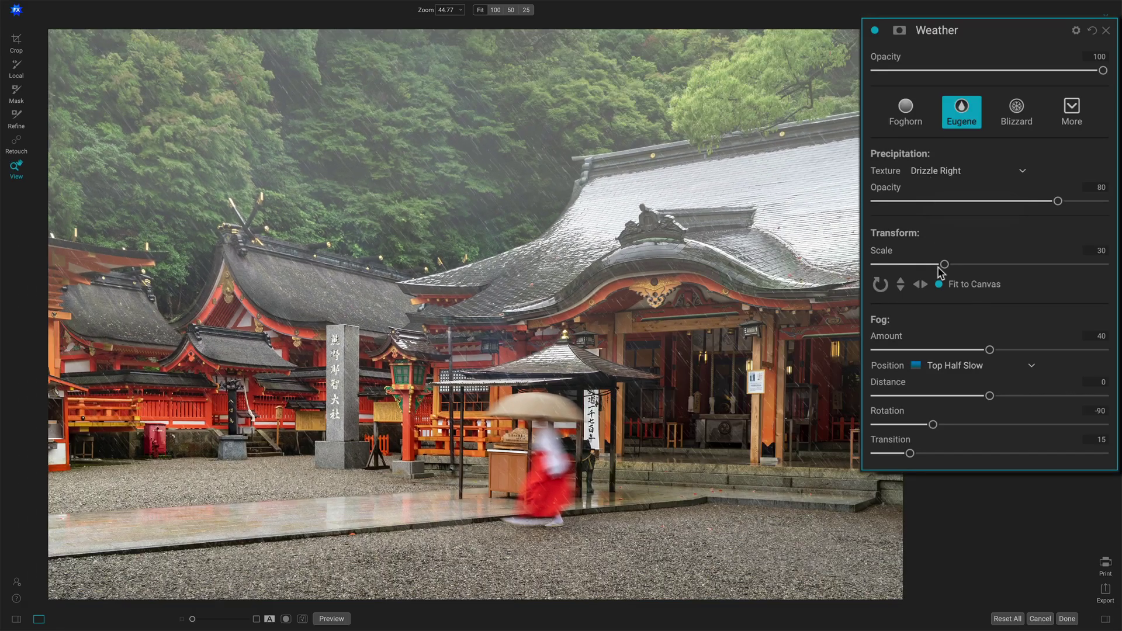
Reduce the Eugene rain texture's scale from 30 to 21
drag(944, 266, 969, 269)
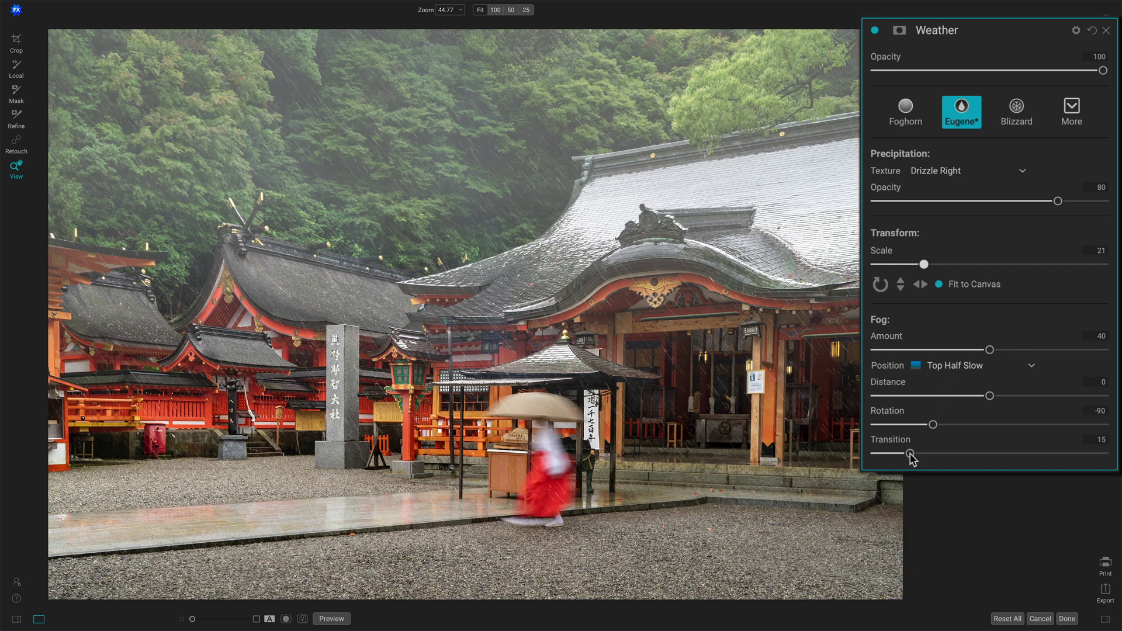
Raise, tilt and soften the fog edge into a diagonal band across the background trees
drag(910, 454, 877, 454)
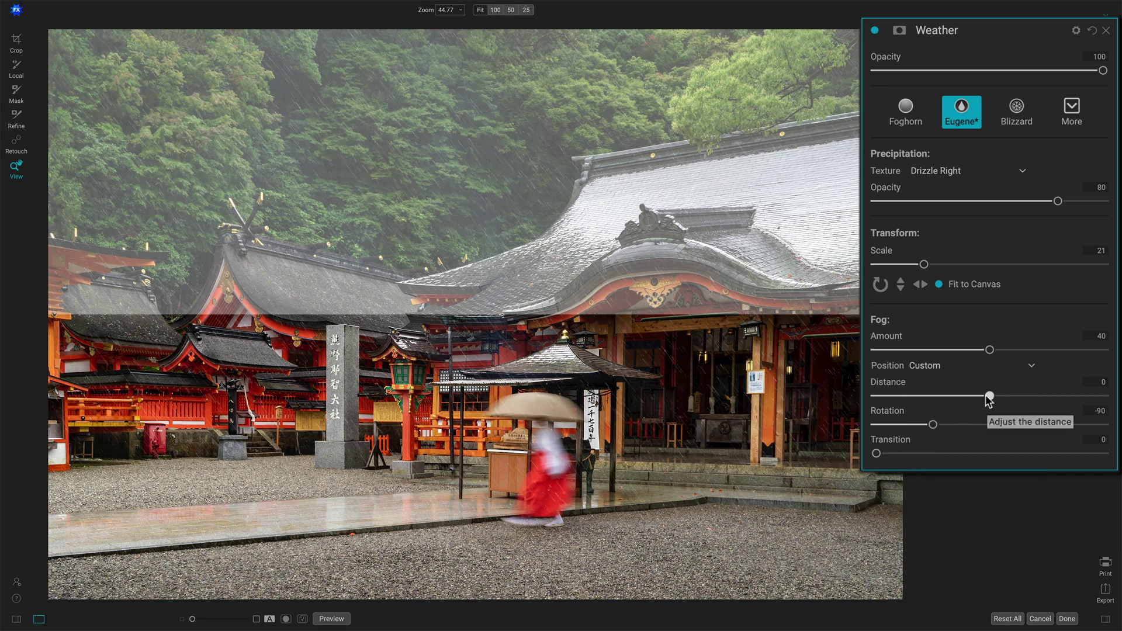
drag(988, 398, 1004, 399)
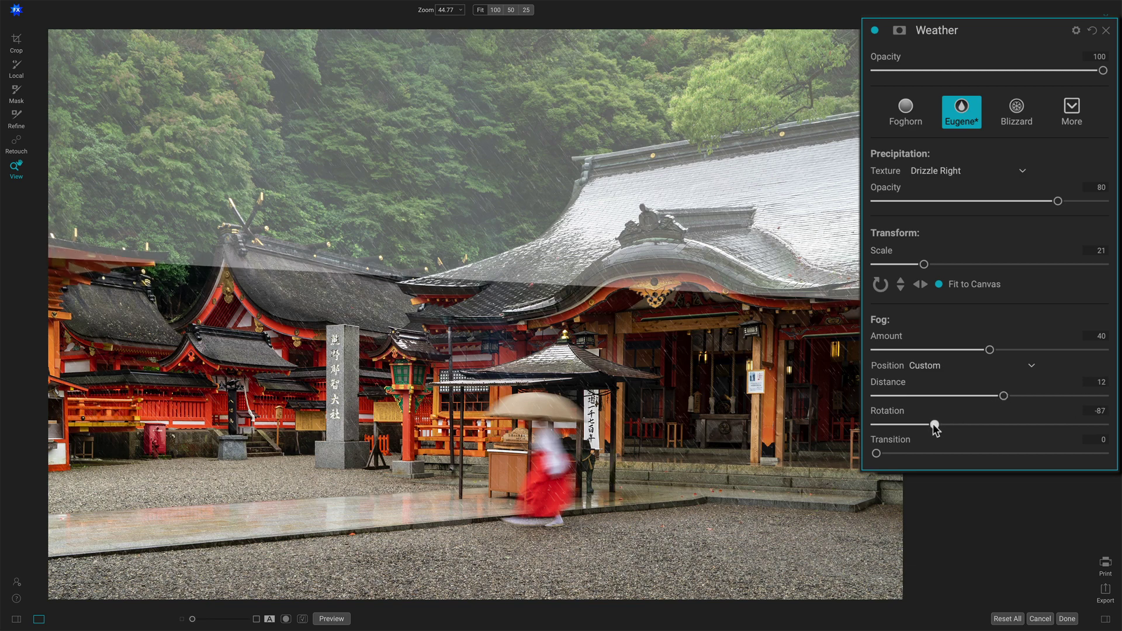
drag(933, 427, 929, 427)
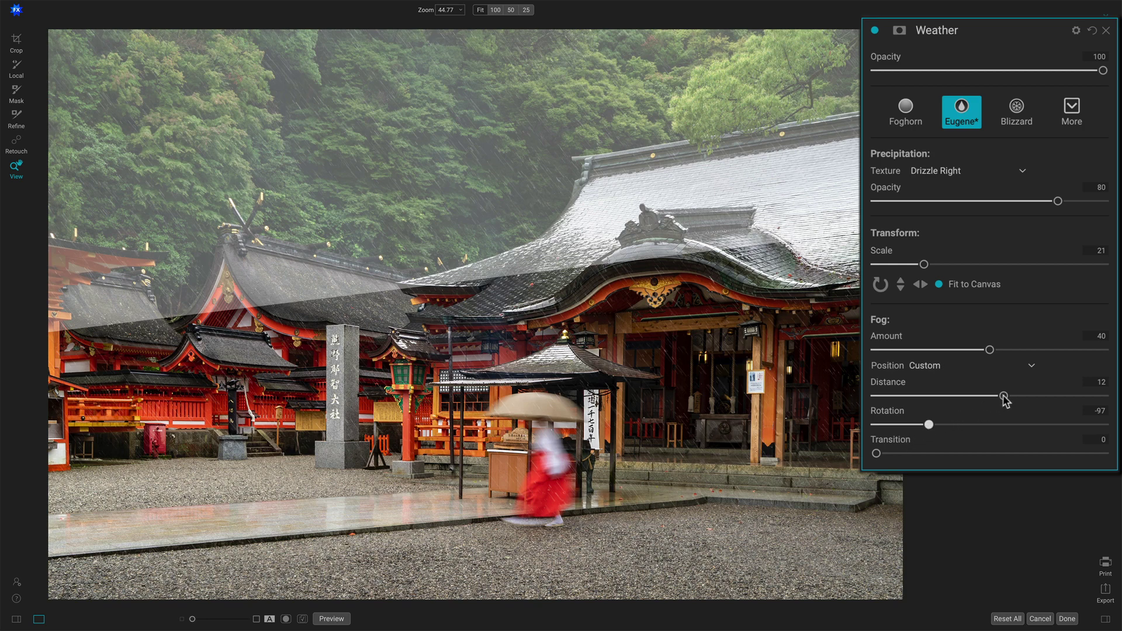
drag(1004, 399, 1009, 397)
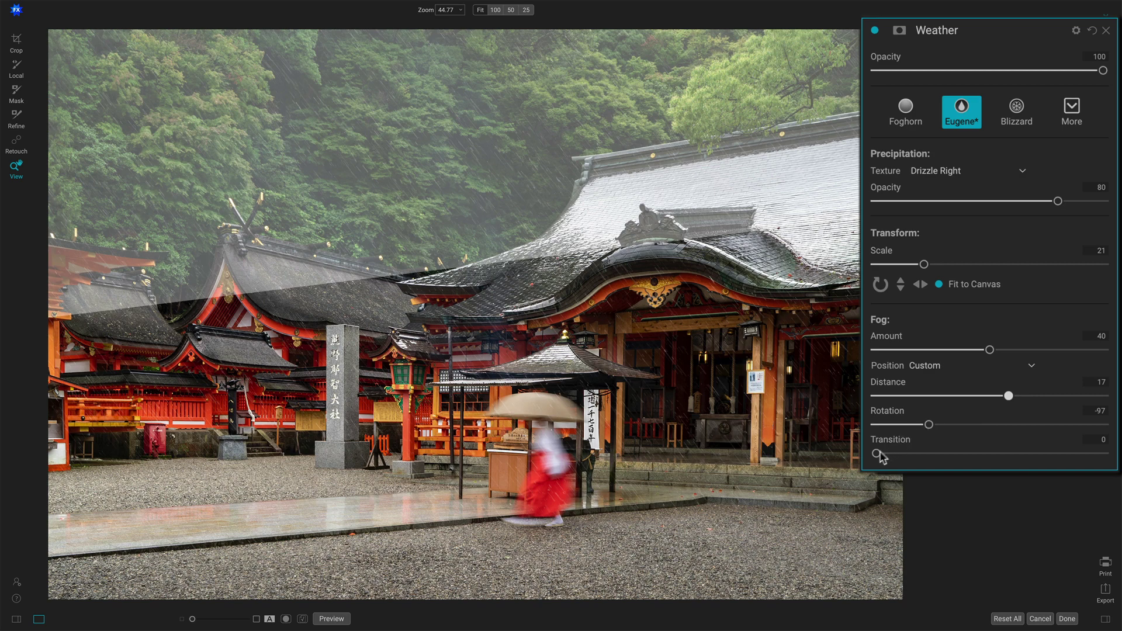
drag(876, 454, 906, 455)
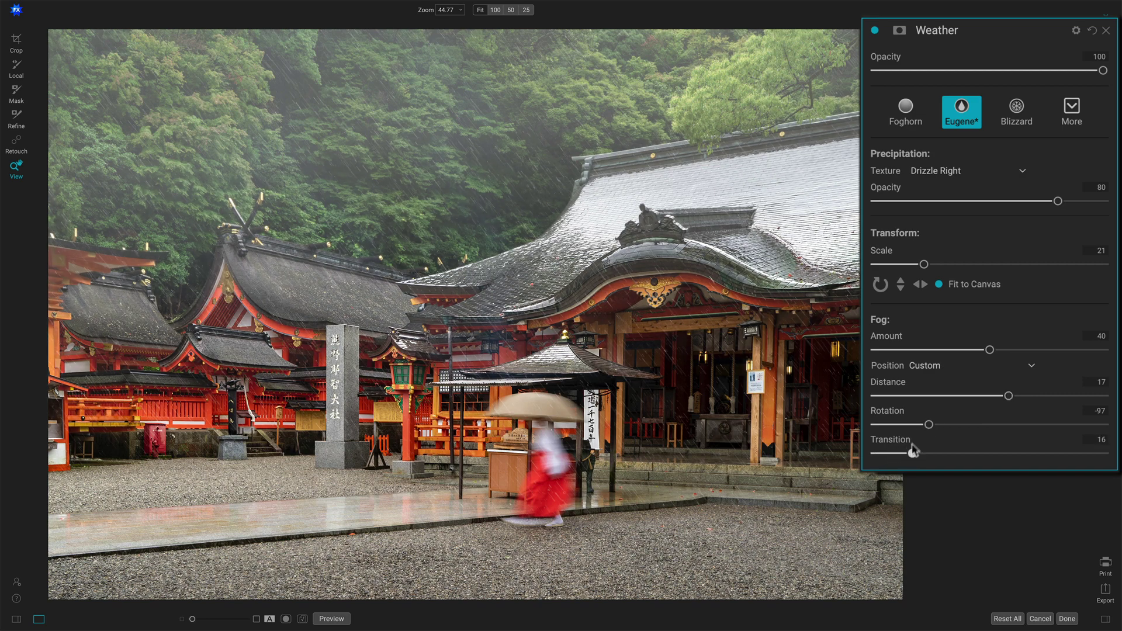
drag(1009, 398, 1016, 402)
Compare the photo with the Weather filter off and on, and set its overall opacity to 87
click(927, 102)
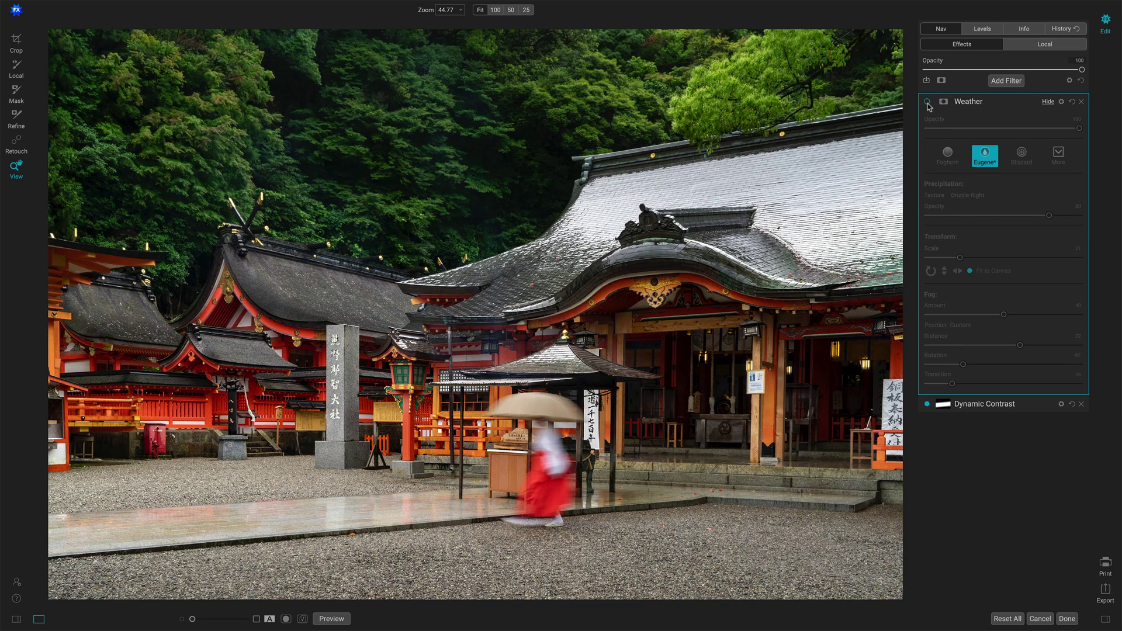
click(928, 102)
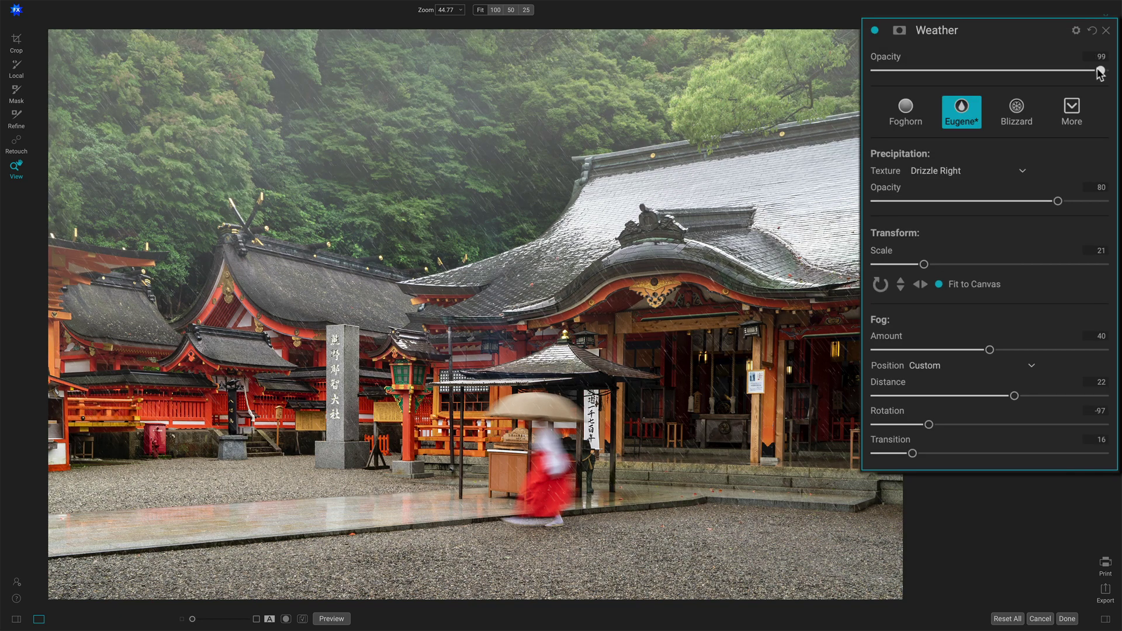
drag(1079, 128, 1059, 129)
mouse_move(1074, 71)
mouse_down()
mouse_move(900, 75)
mouse_move(1095, 88)
mouse_move(1075, 86)
mouse_up()
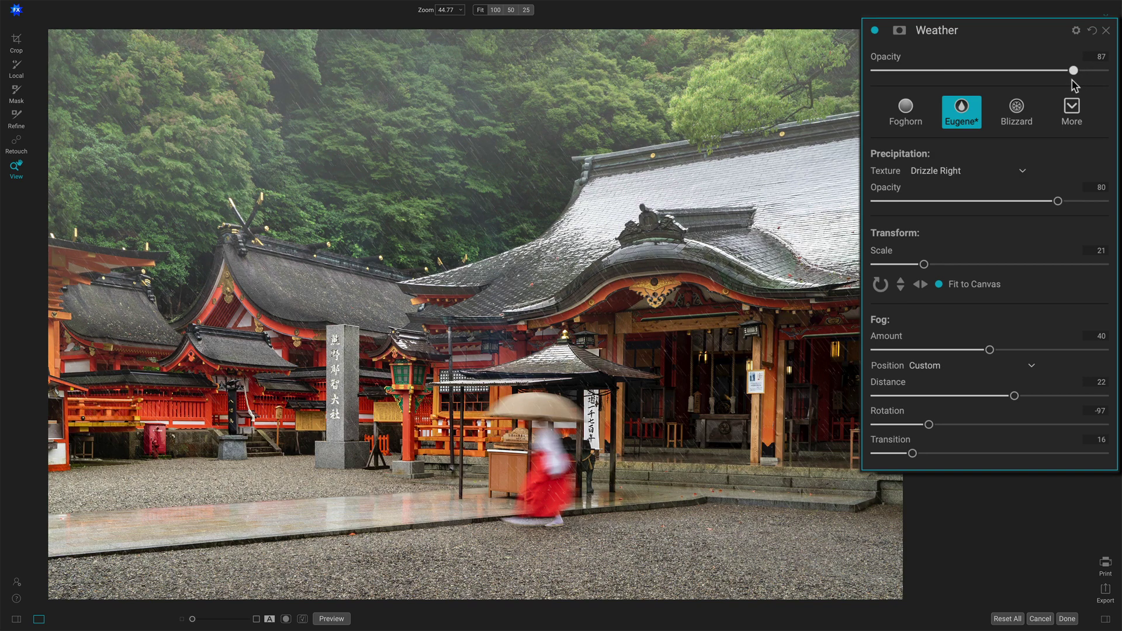
click(927, 103)
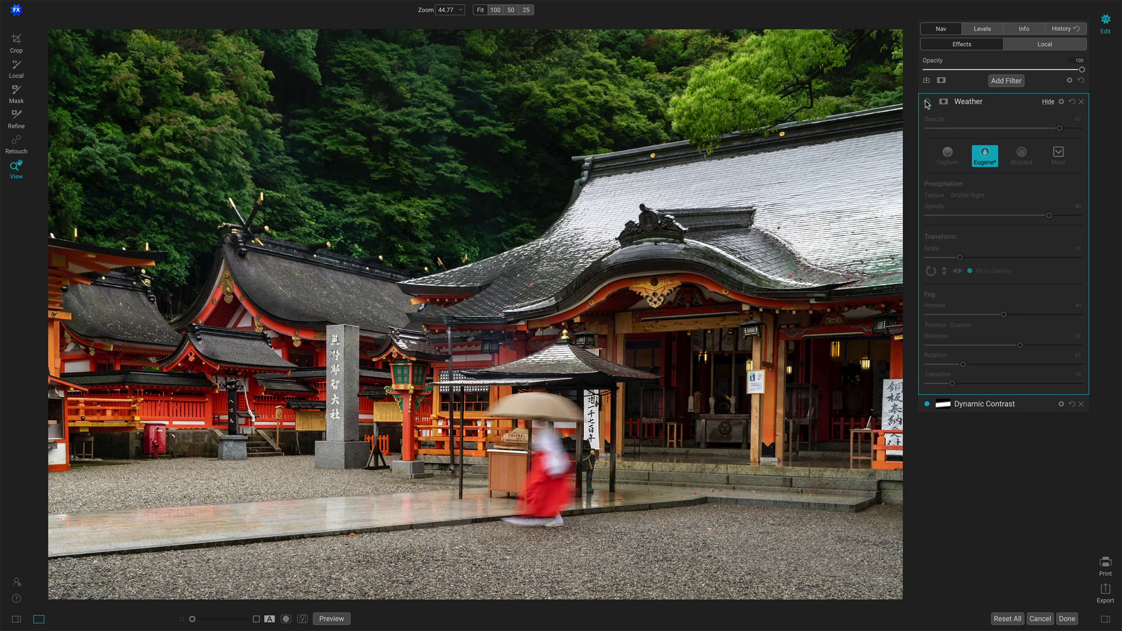
click(927, 103)
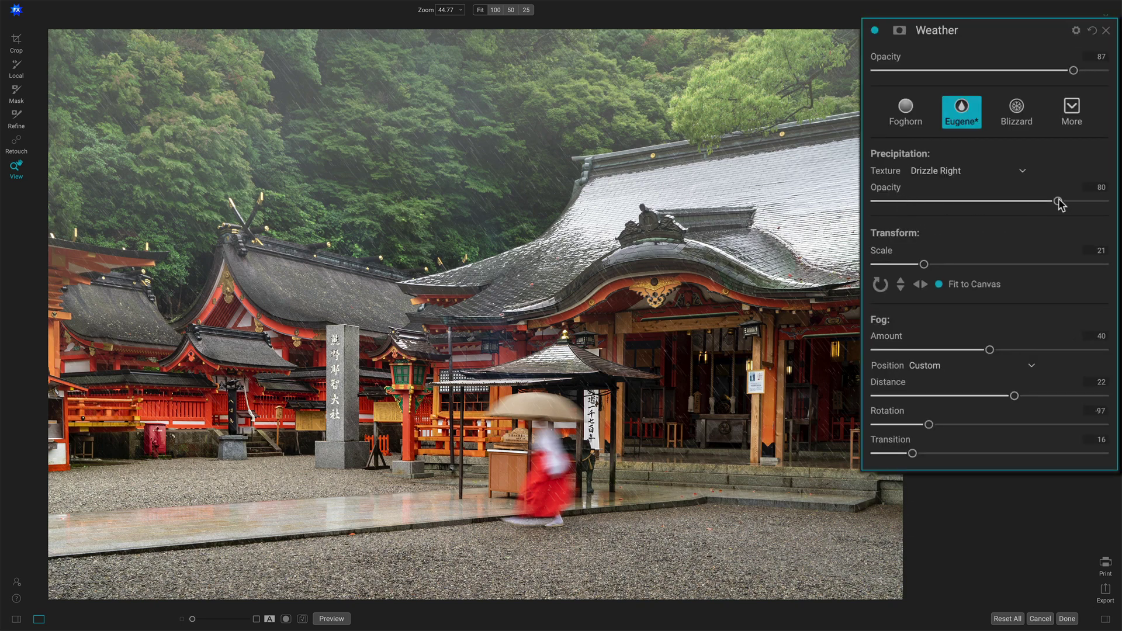
Lower the drizzle precipitation opacity to 54 for lighter rain streaks
drag(1059, 201, 855, 221)
click(1010, 216)
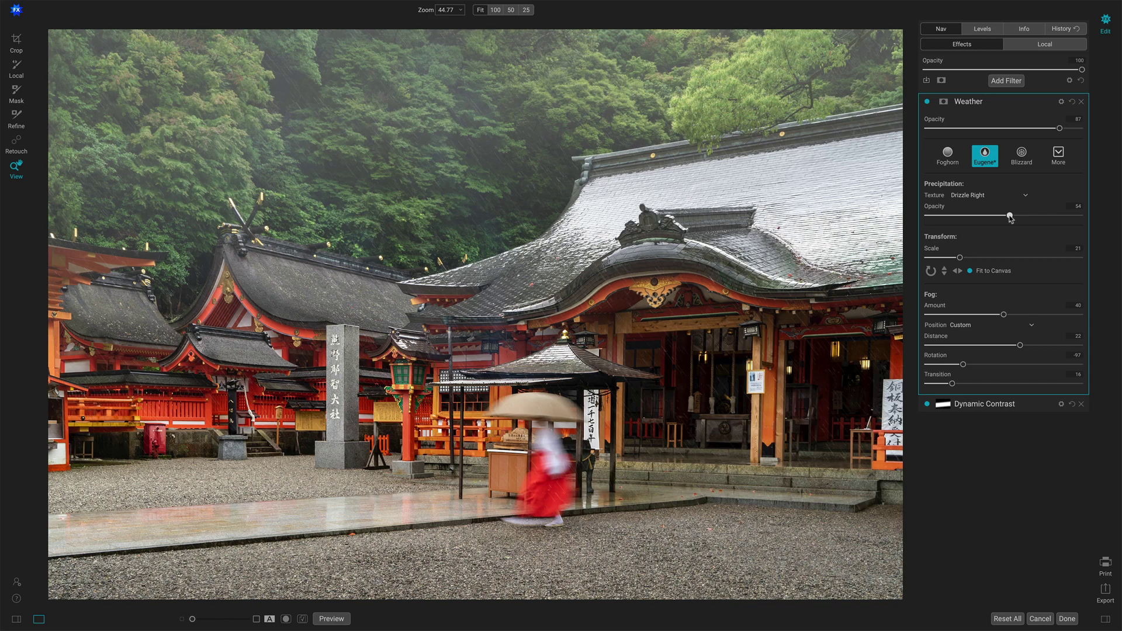